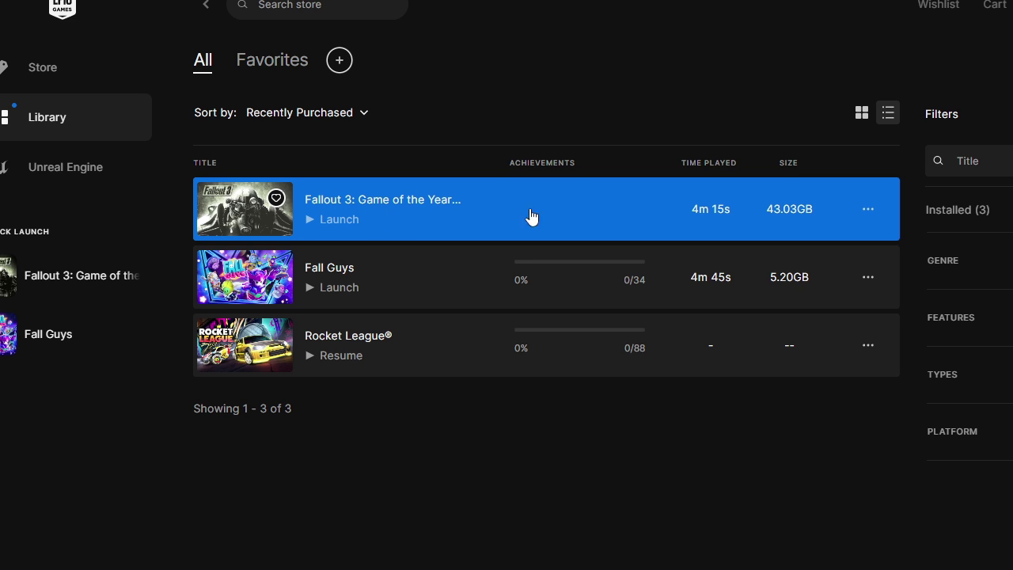
Step: Verify the game files of Fallout 3: Game of the Year Edition from its manage options and close the launcher
click(868, 220)
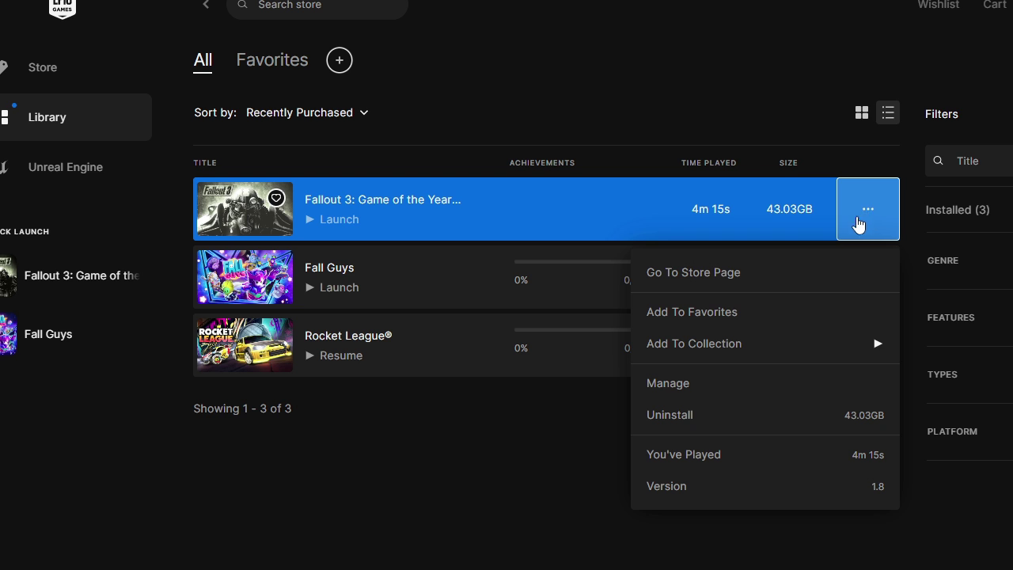
click(723, 386)
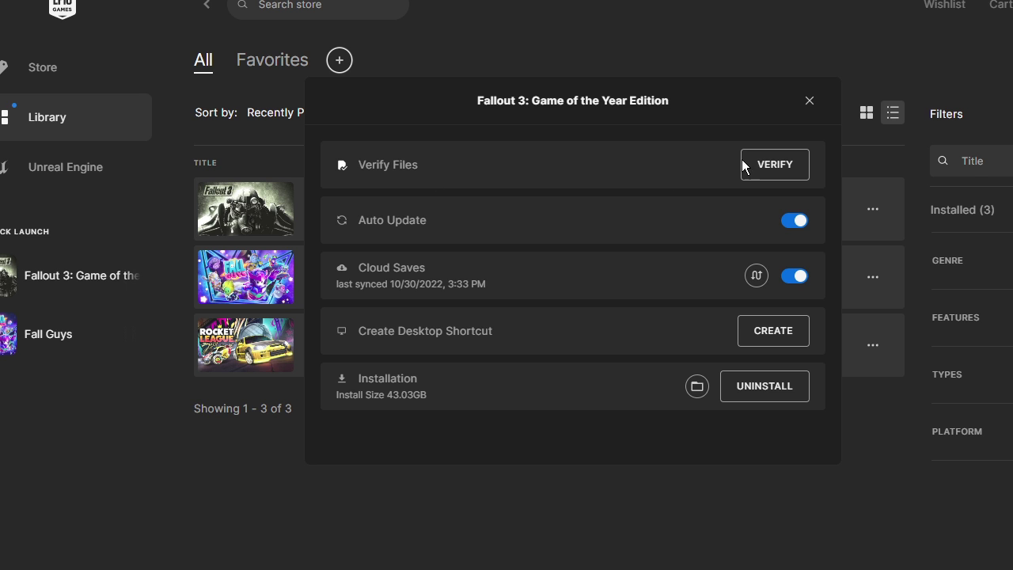
click(777, 166)
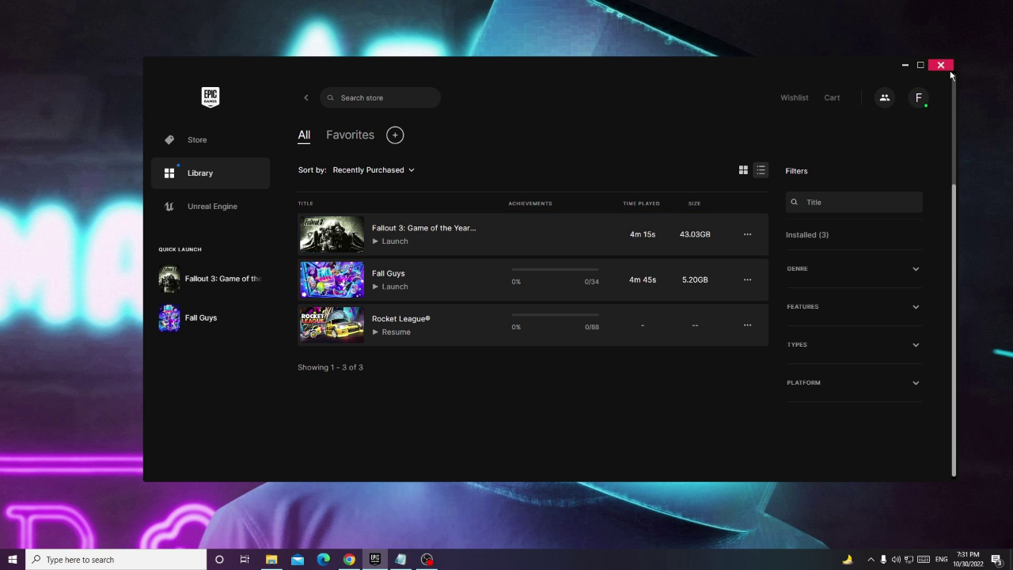
click(940, 68)
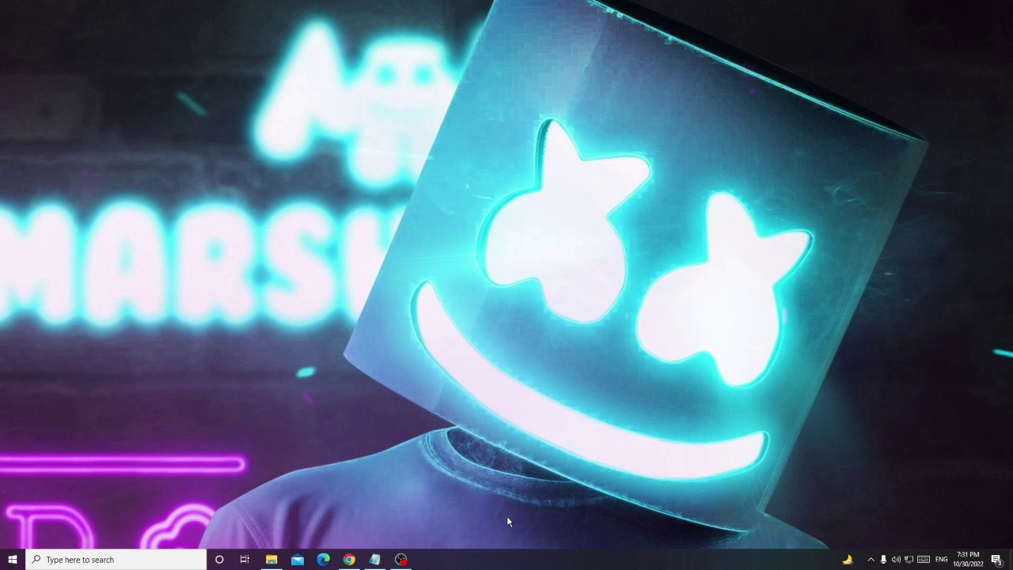
Step: End the process tree of EpicGamesLauncher.exe in Task Manager and close Task Manager
right_click(3, 559)
click(70, 436)
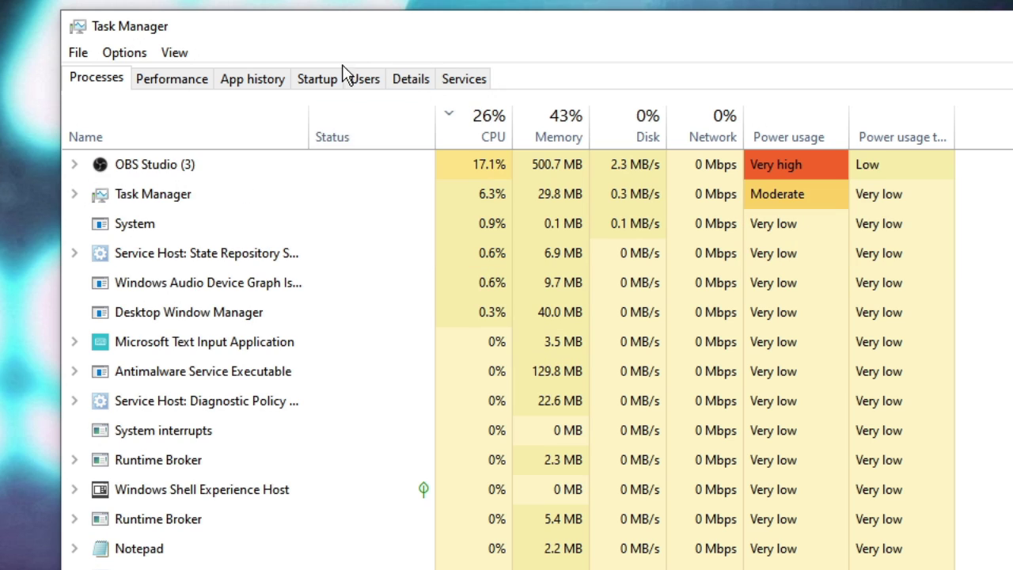
click(412, 82)
click(229, 261)
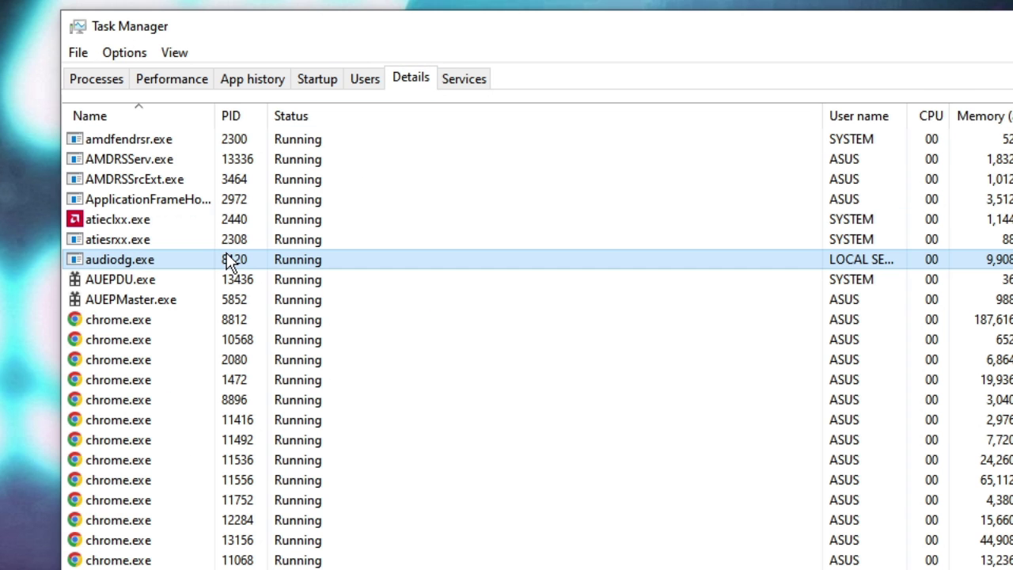
key(e)
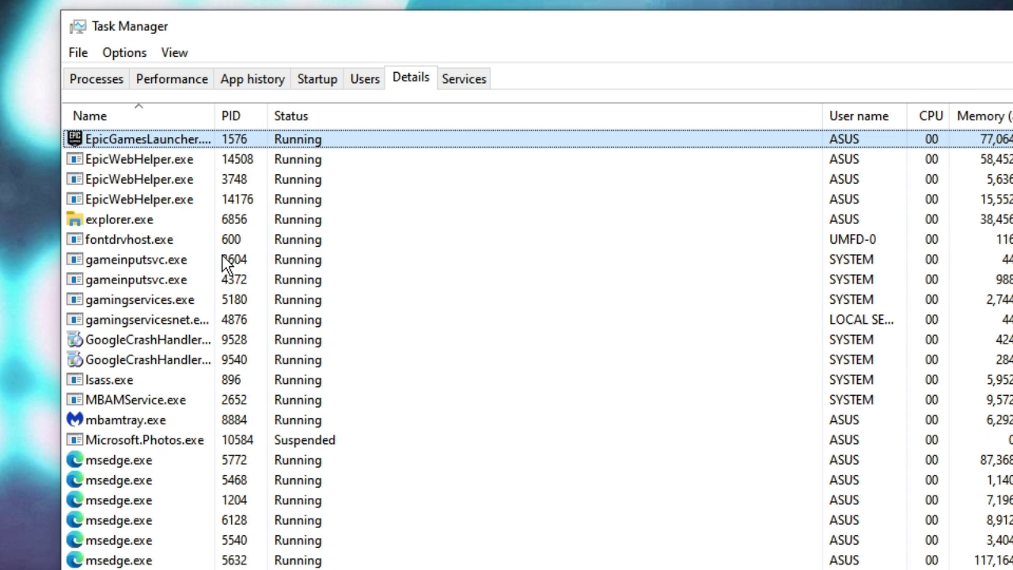
right_click(207, 144)
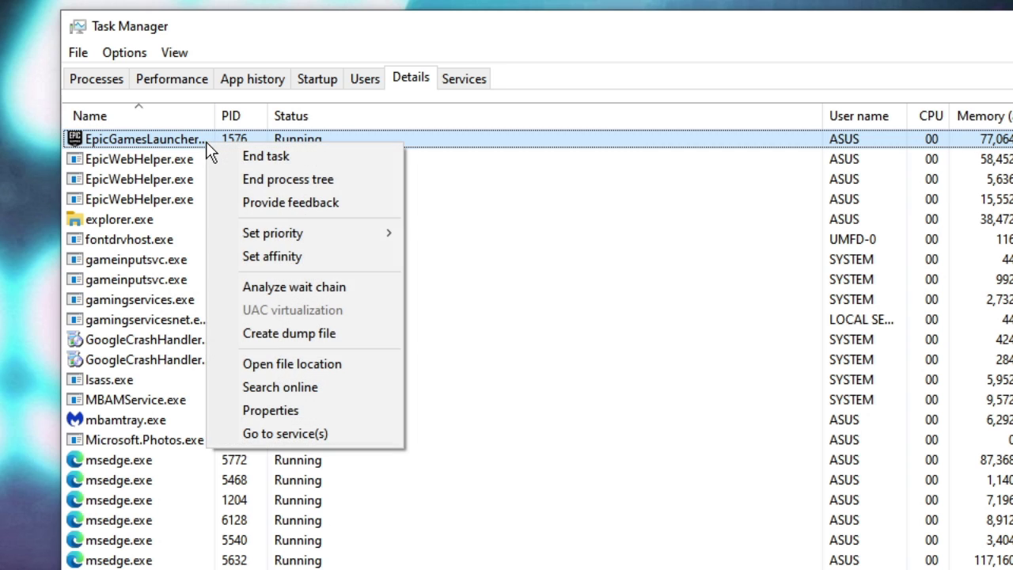
click(287, 181)
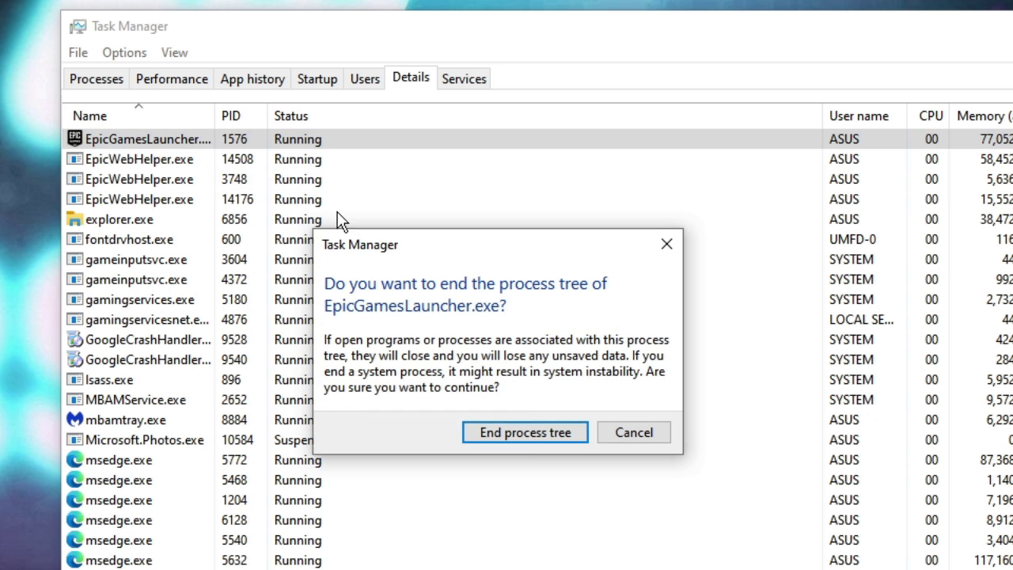
click(524, 431)
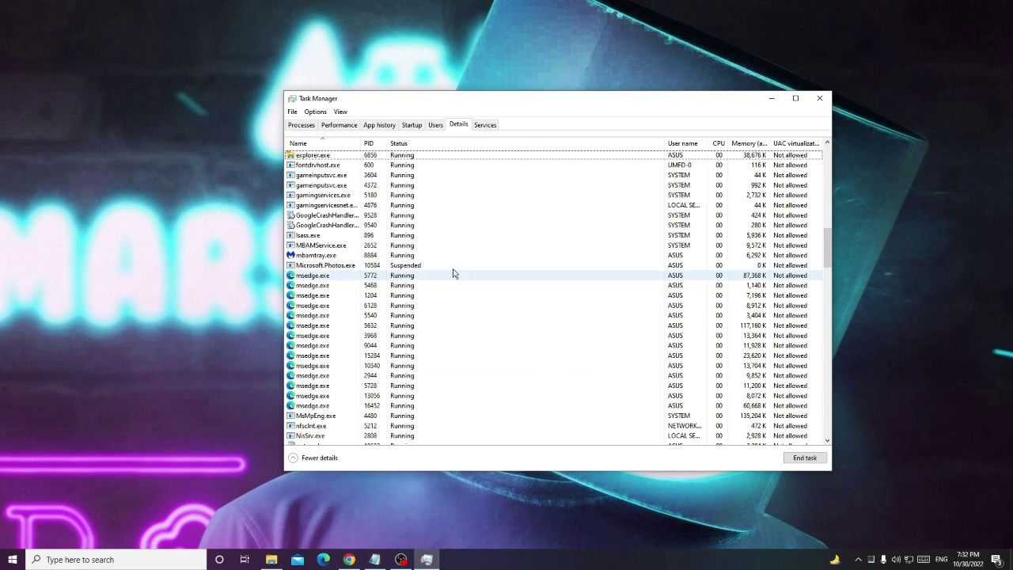
click(818, 98)
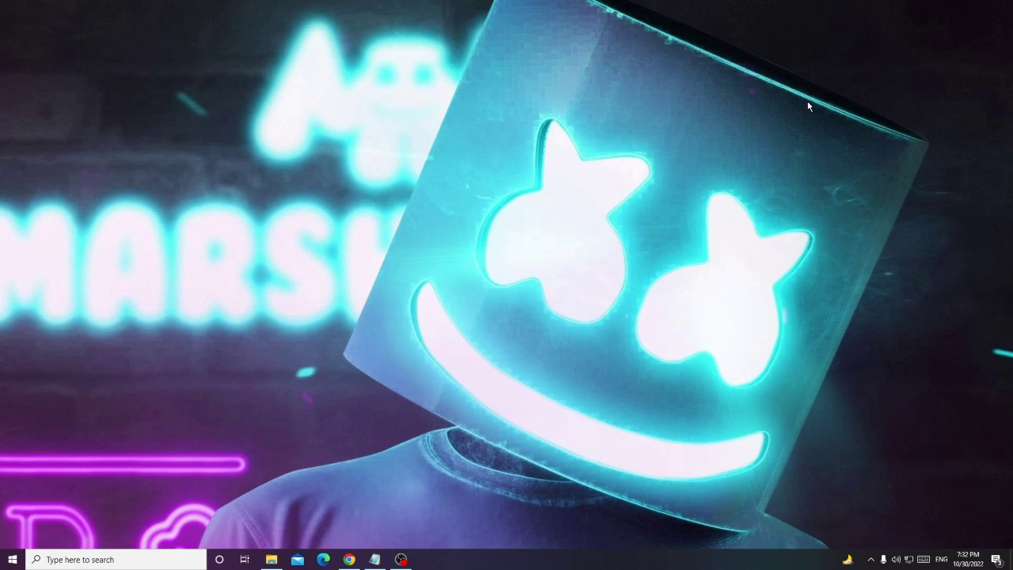
Step: Search Windows for "graphic" and open the Graphics settings
click(142, 560)
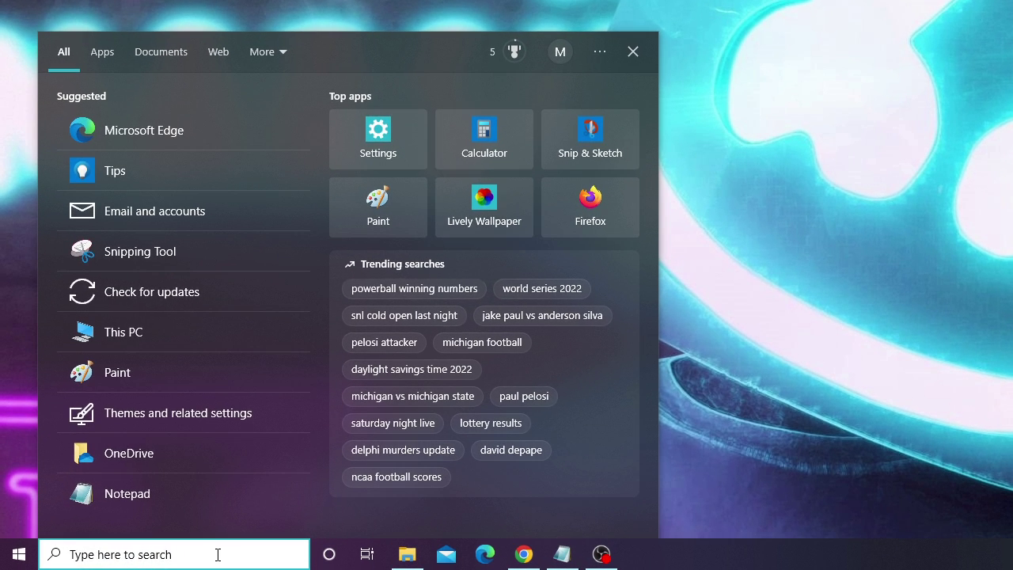
text(graphic)
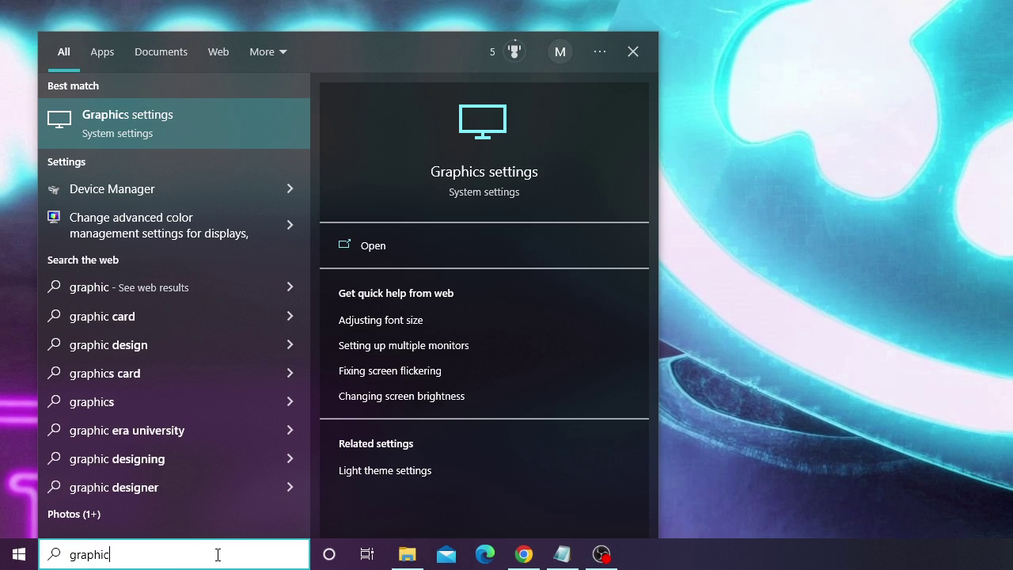
click(173, 118)
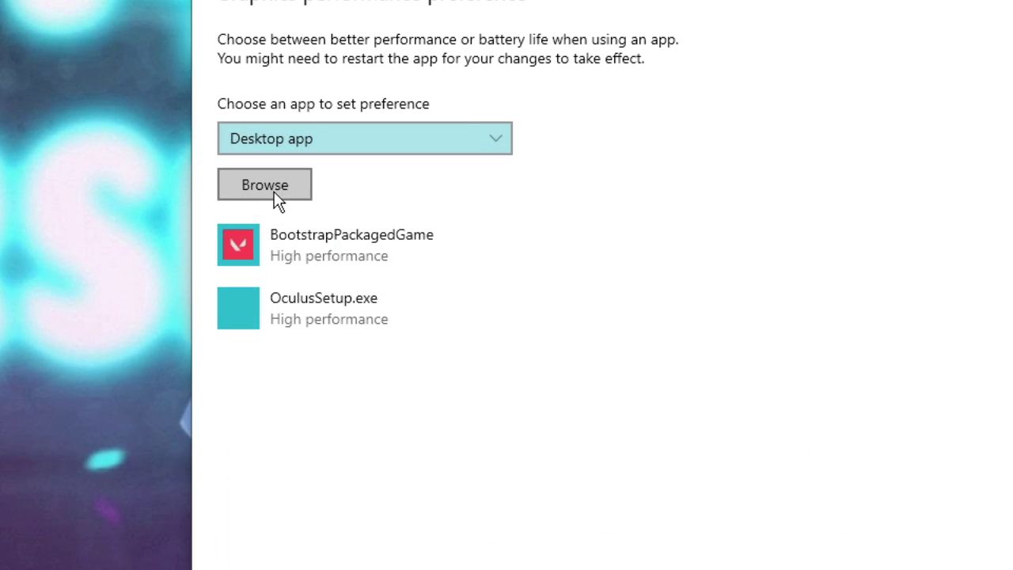
Step: Browse for a desktop app in C:\Program Files\Epic Games\fallout3\Fallout 3 GOTY English
click(275, 196)
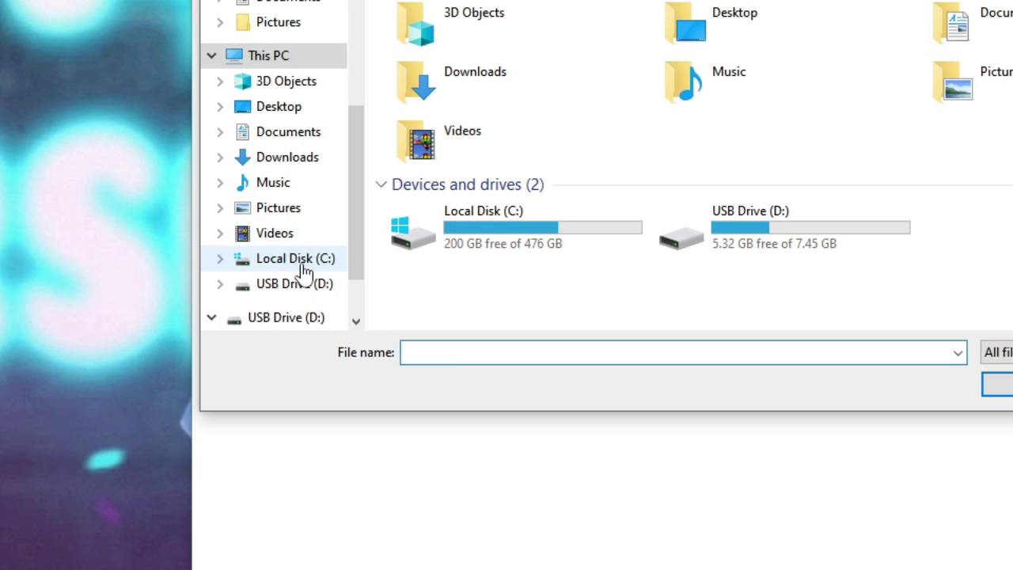
click(310, 267)
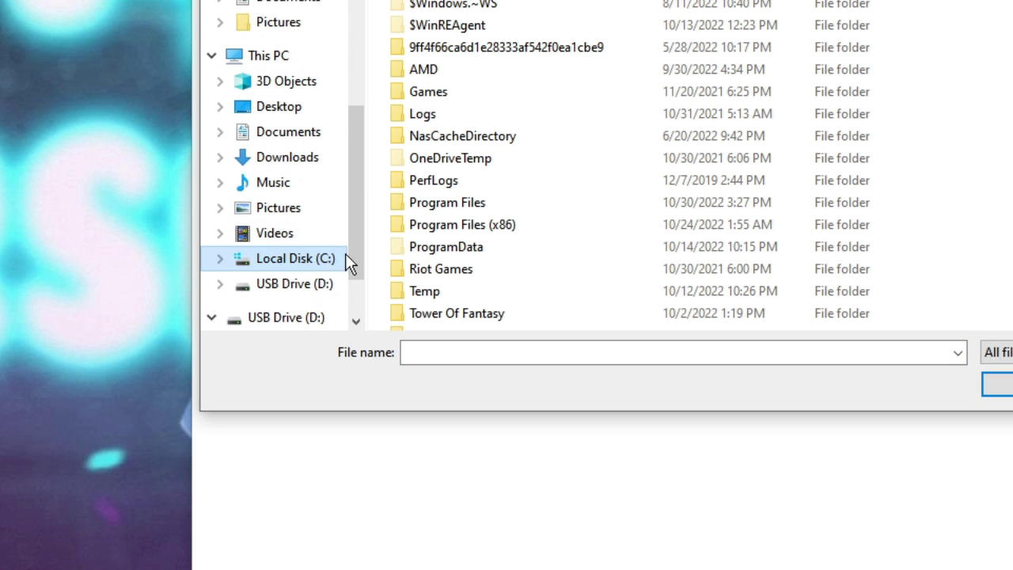
double_click(463, 208)
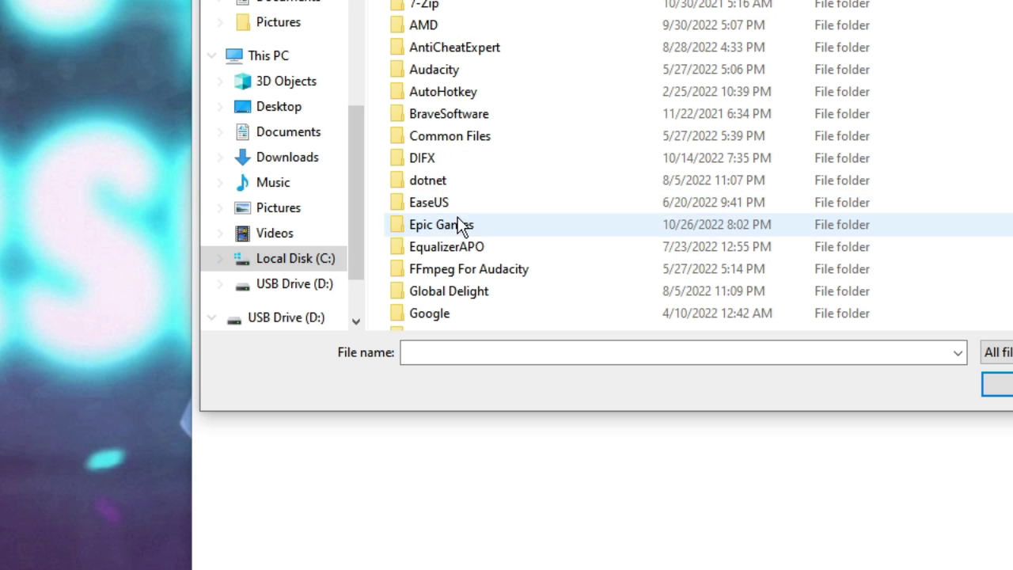
click(448, 229)
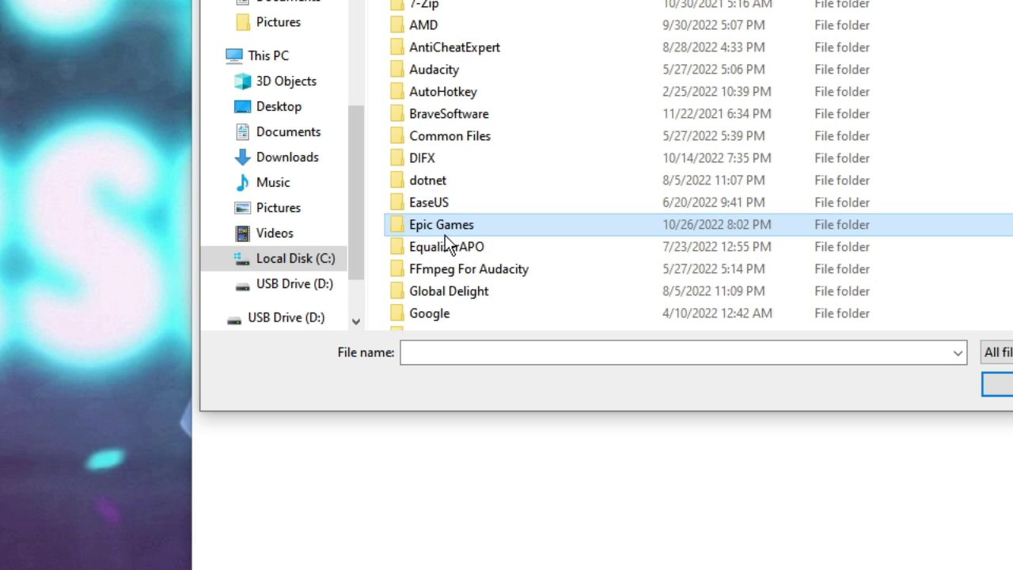
double_click(453, 225)
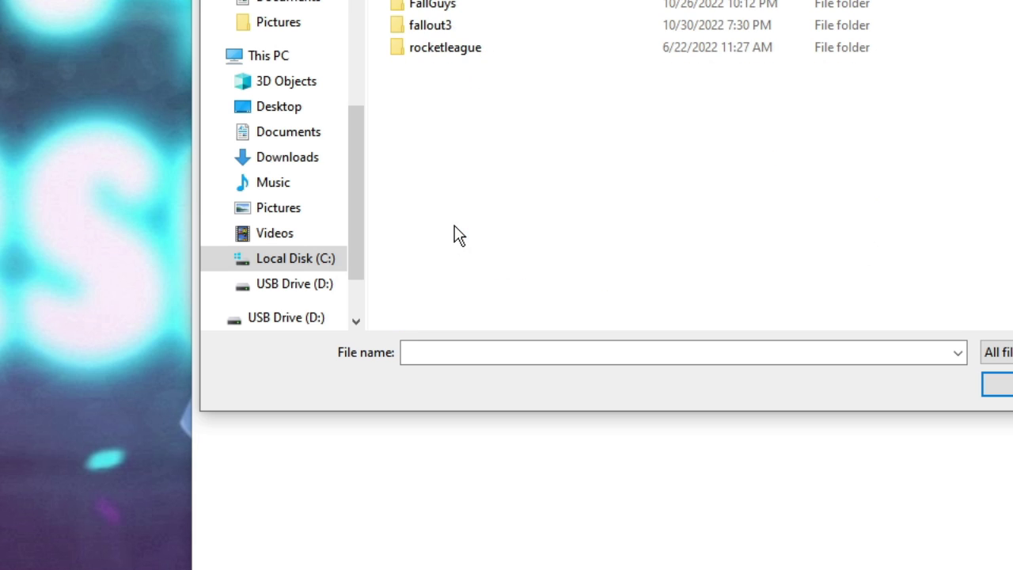
click(449, 27)
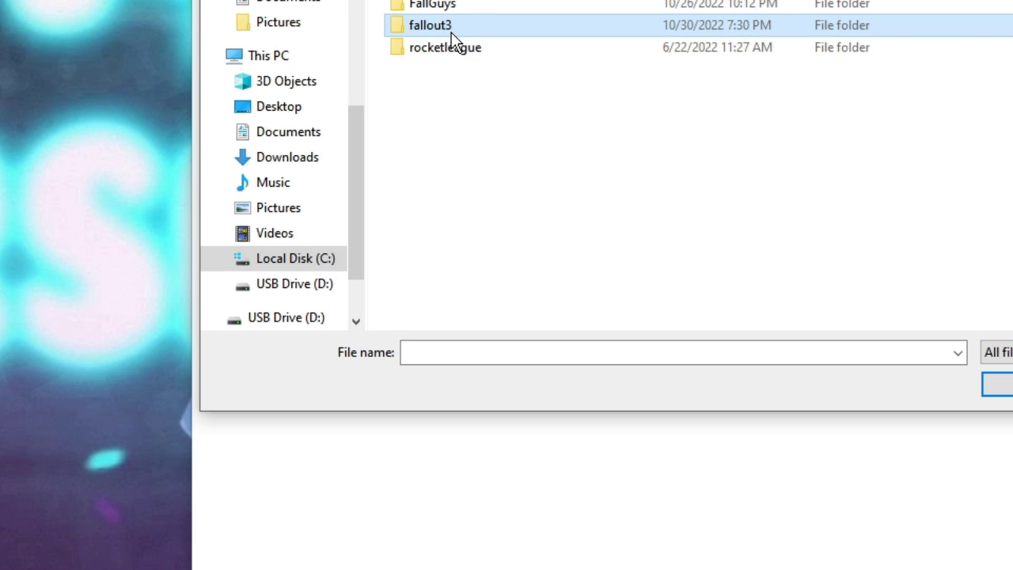
double_click(459, 28)
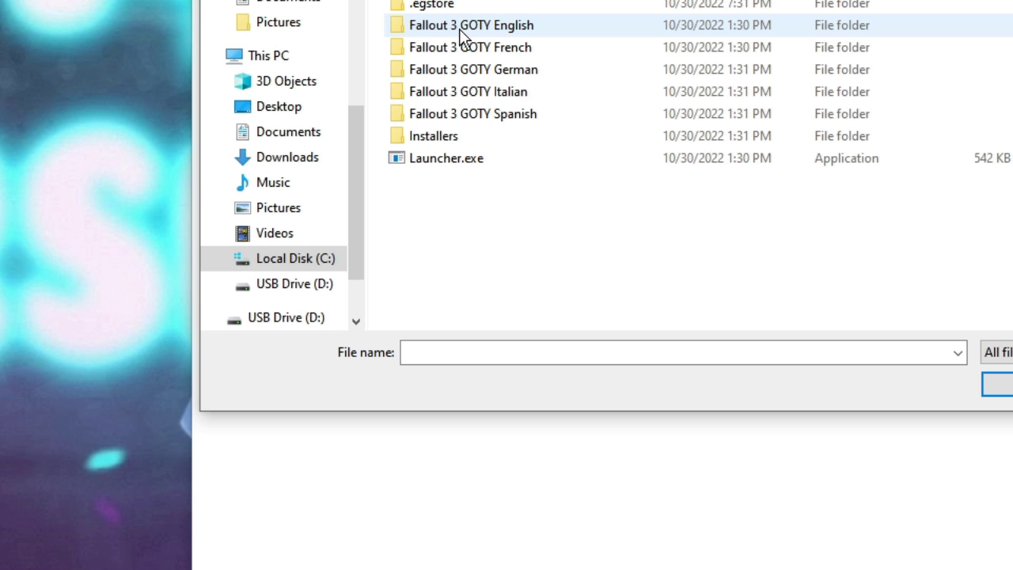
click(459, 32)
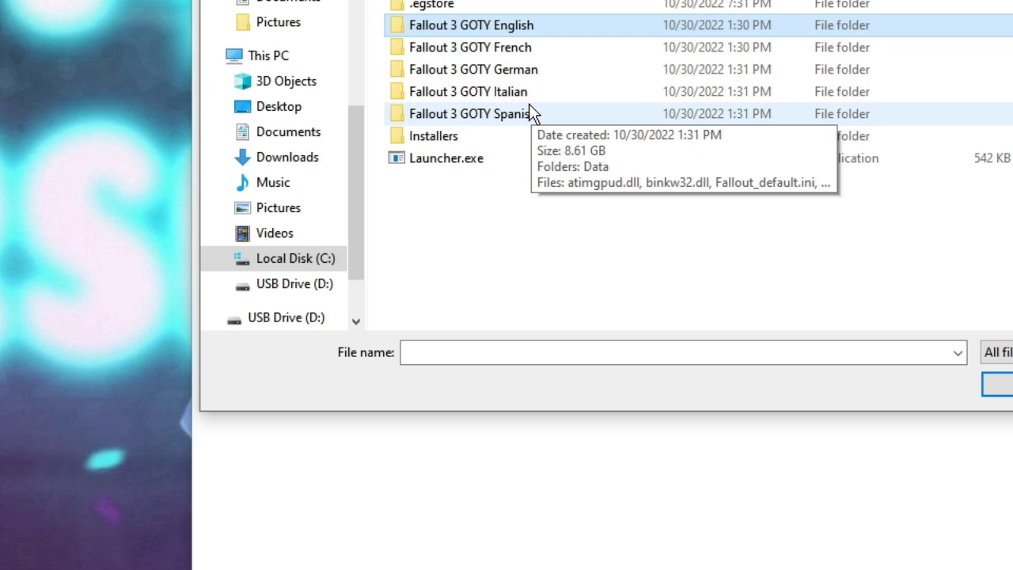
double_click(512, 24)
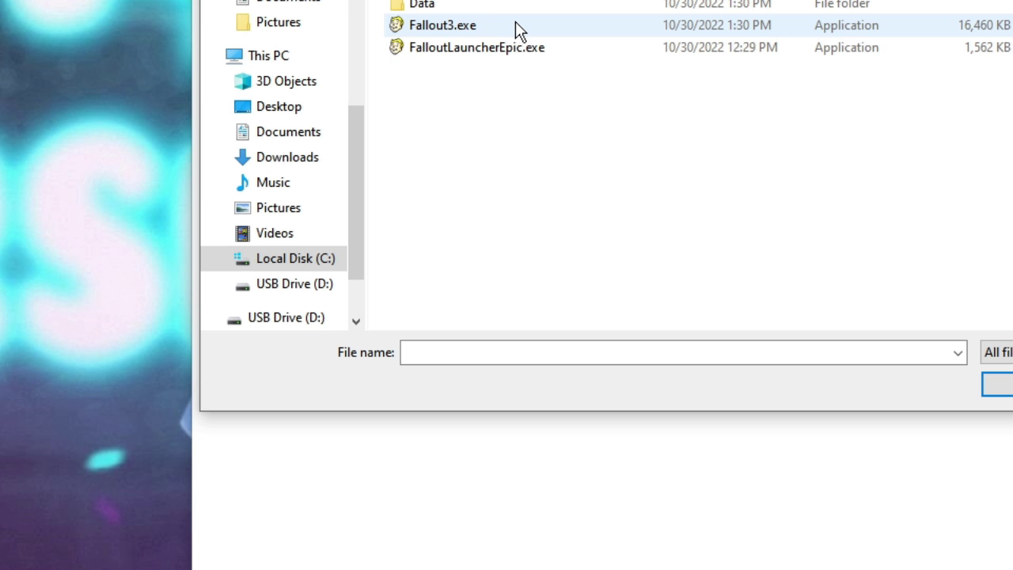
Step: Add Fallout3.exe to the graphics performance list and set its graphics preference to High performance
click(482, 26)
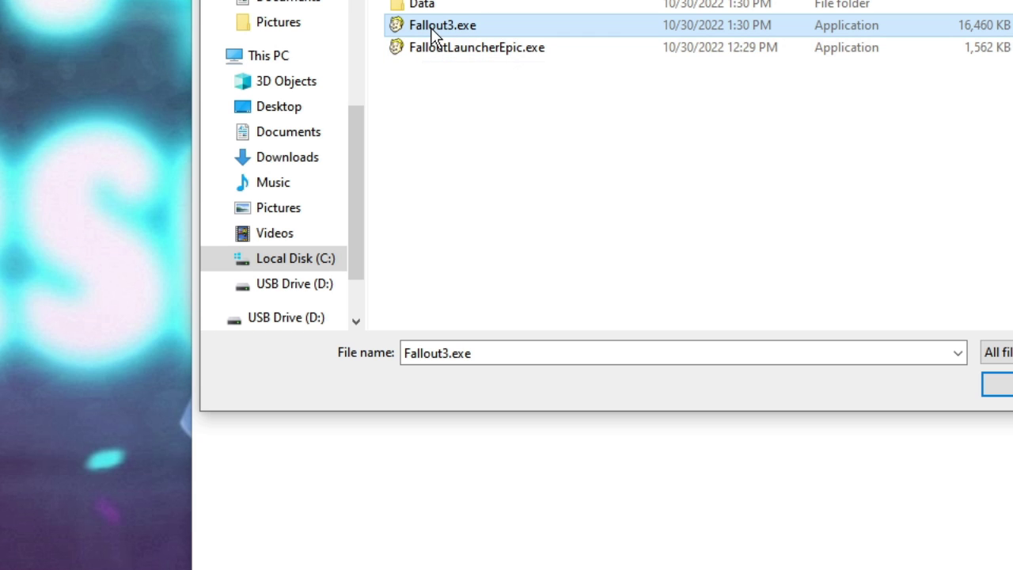
click(473, 33)
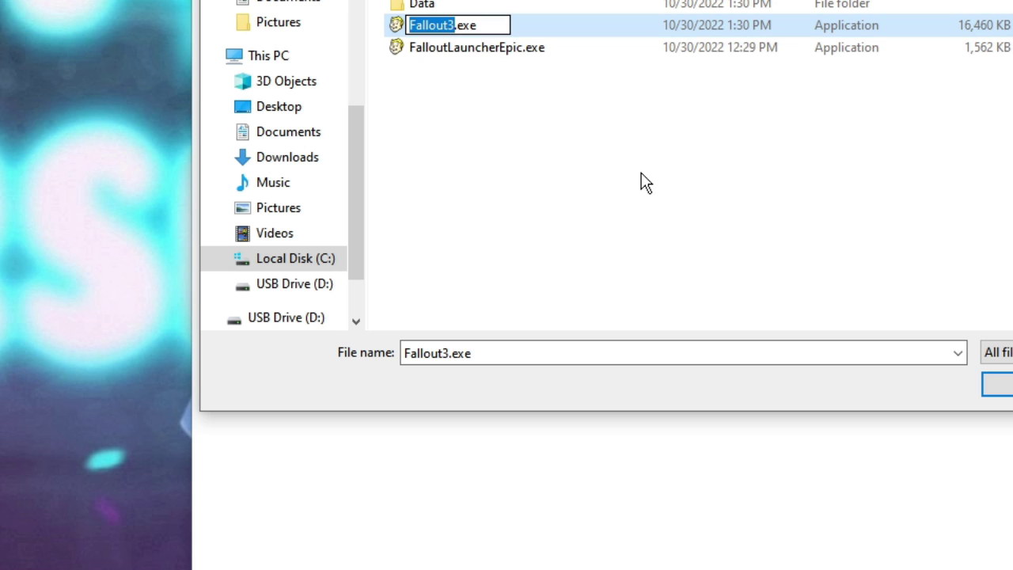
click(534, 107)
click(446, 32)
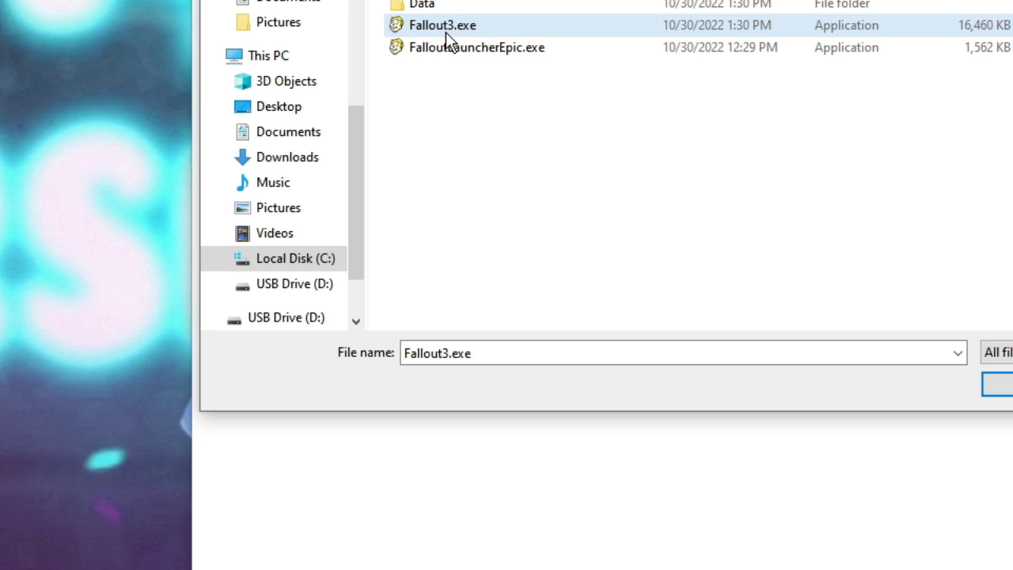
click(1001, 384)
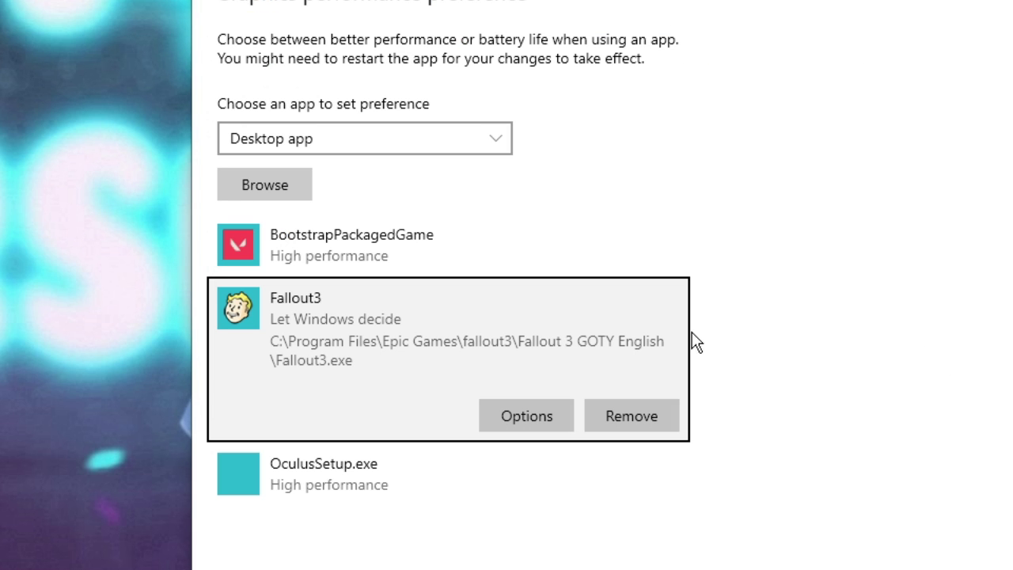
click(536, 425)
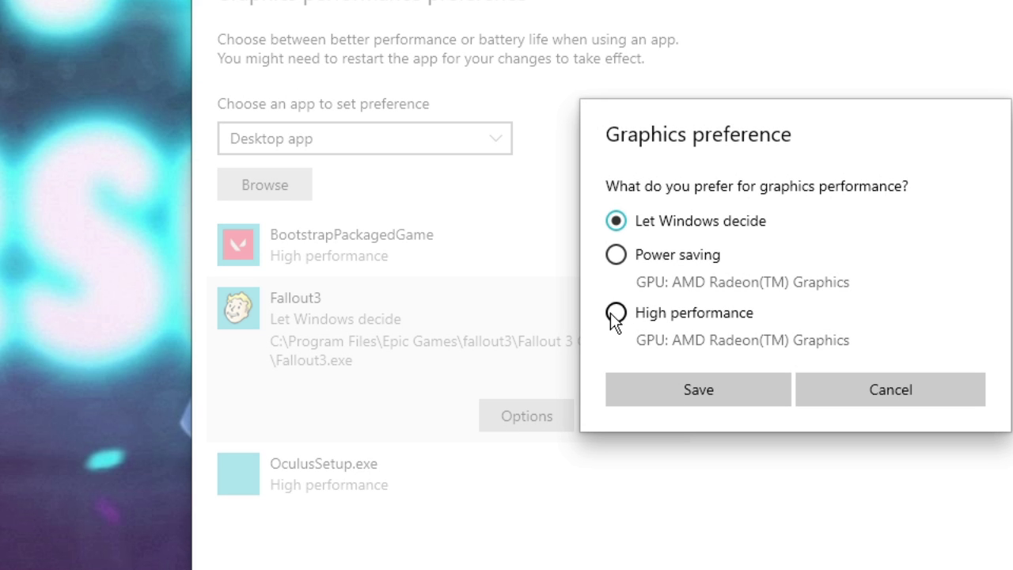
click(617, 315)
click(699, 390)
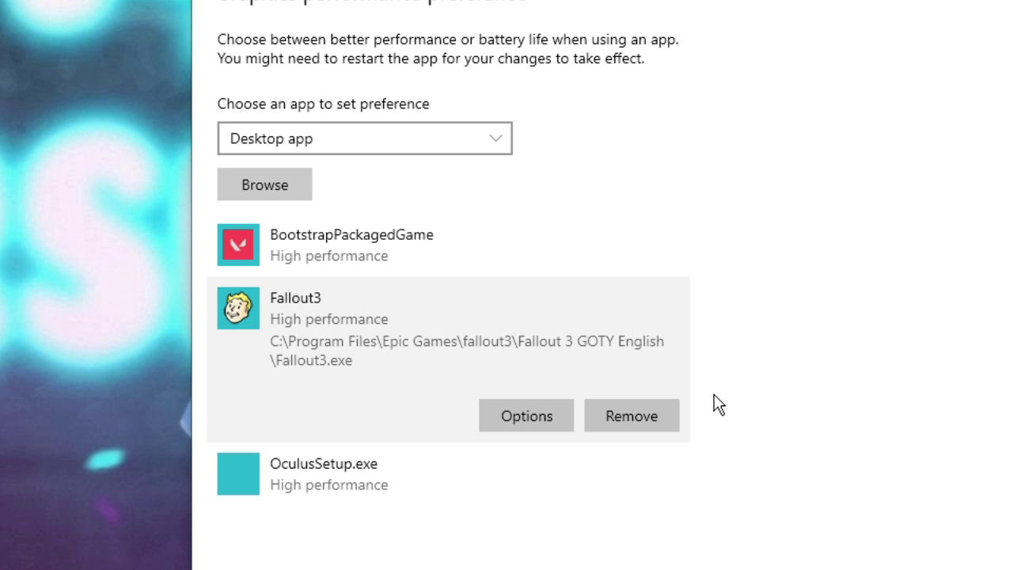
Step: Add FalloutLauncherEpic.exe from the same folder to the graphics performance list and set its preference to High performance
click(287, 185)
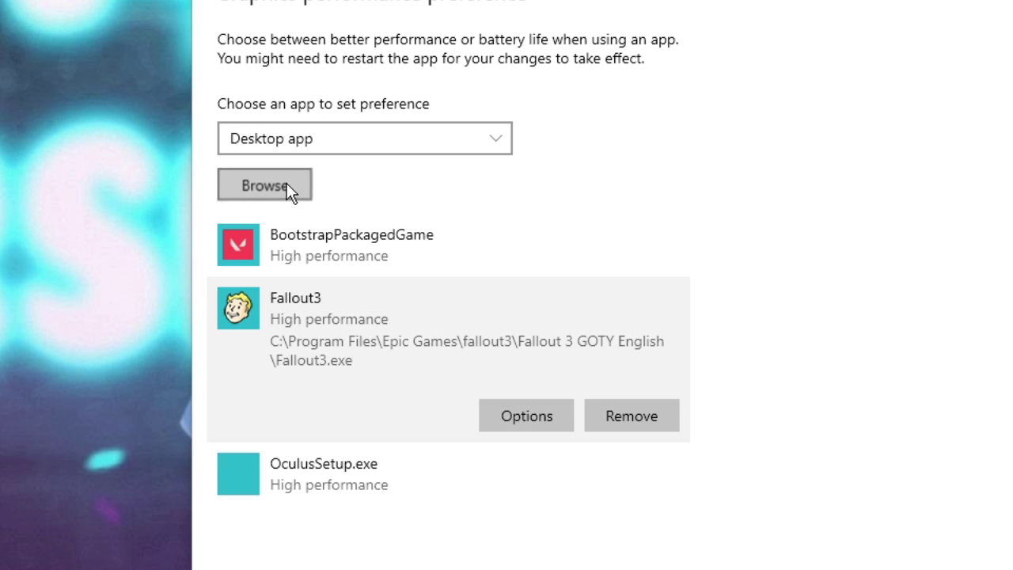
click(447, 52)
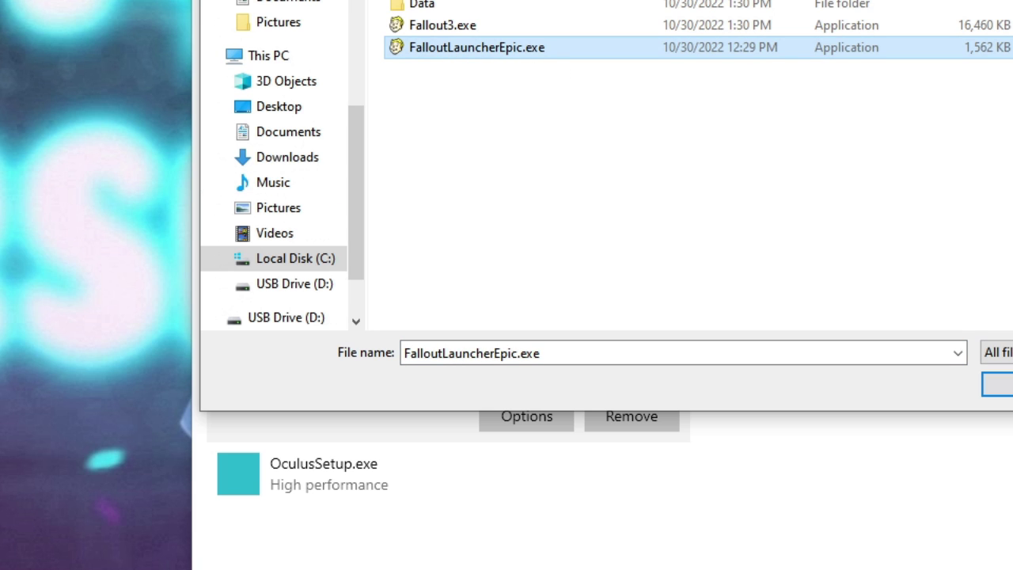
click(998, 383)
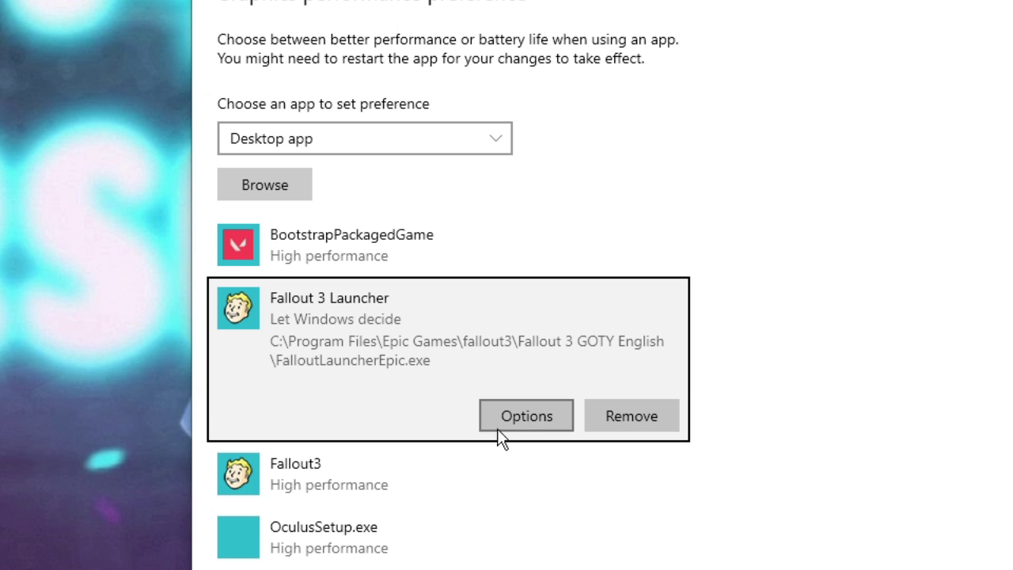
click(529, 410)
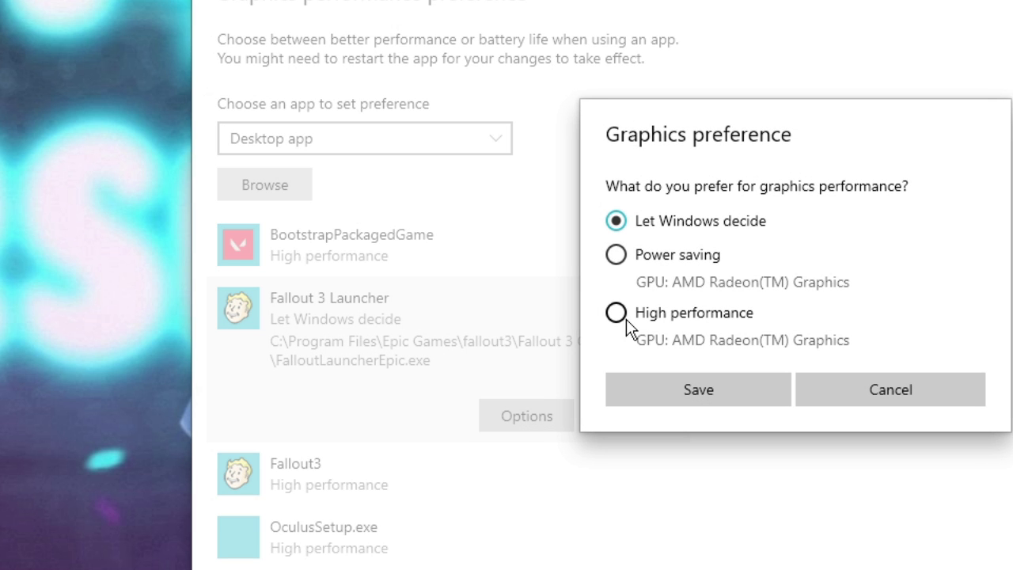
click(616, 314)
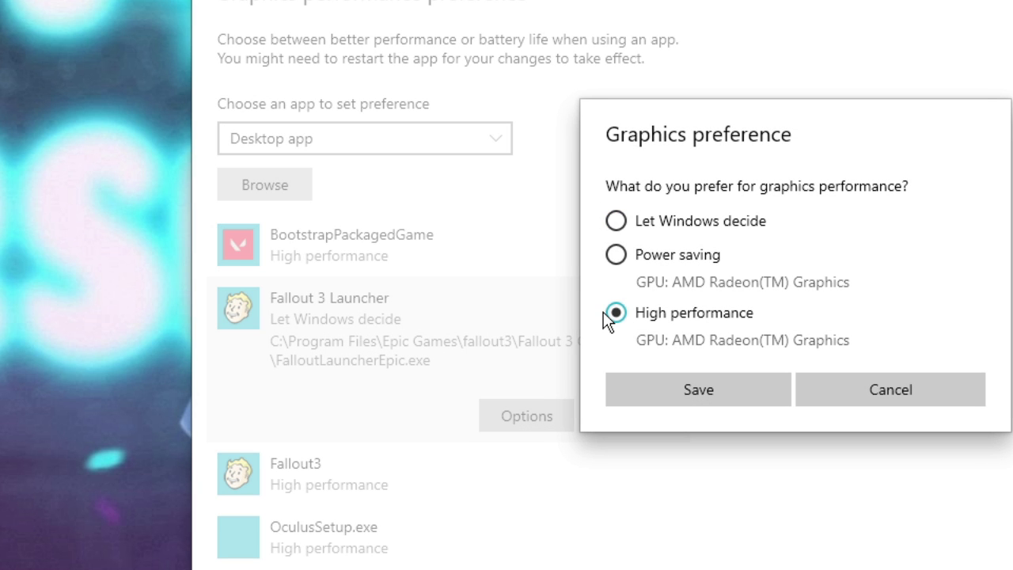
click(704, 390)
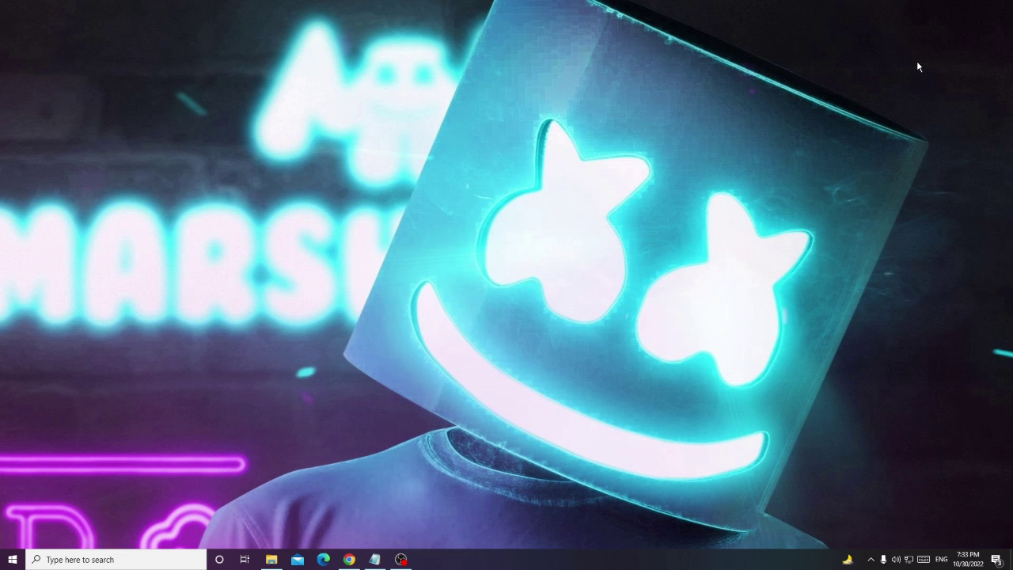
Step: Search Windows for "update", run a check for Windows updates and minimize the Settings window
click(145, 559)
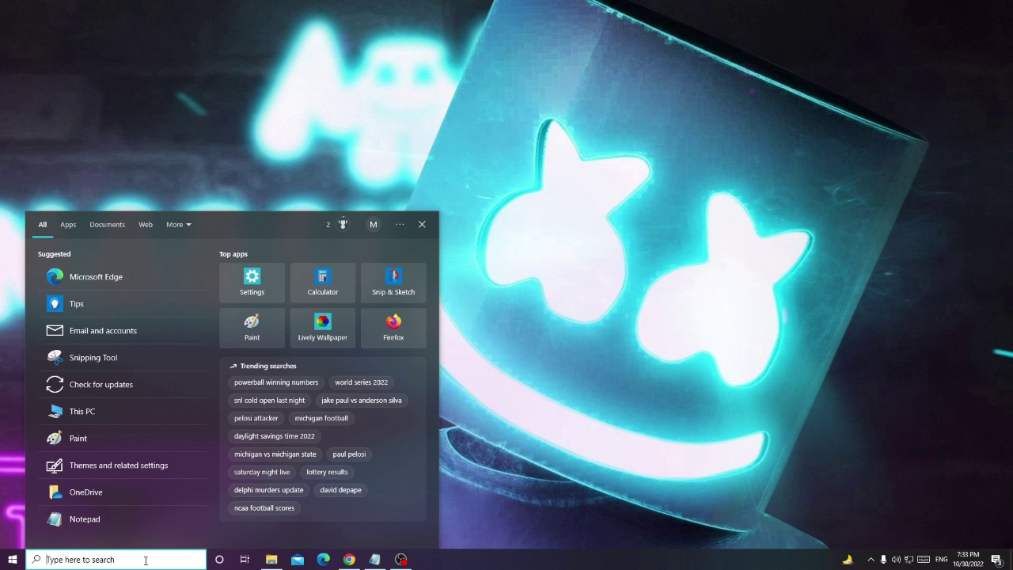
text(updat)
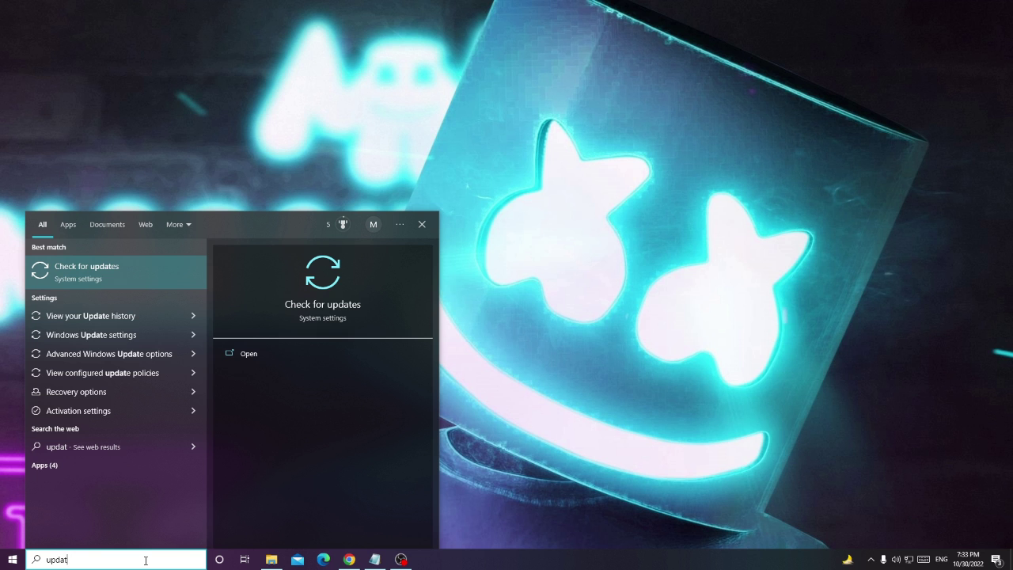
text(e)
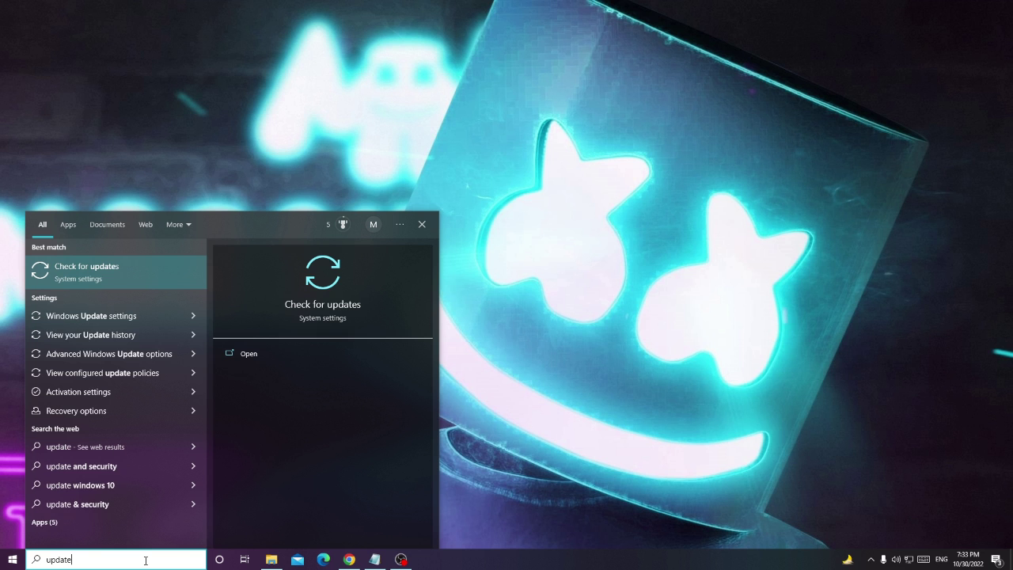
click(104, 277)
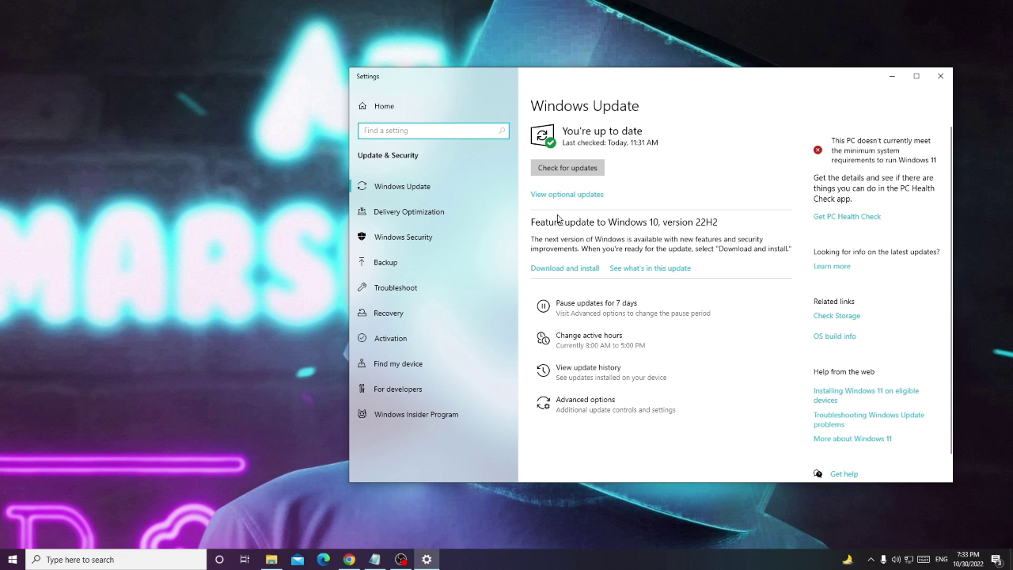
click(577, 166)
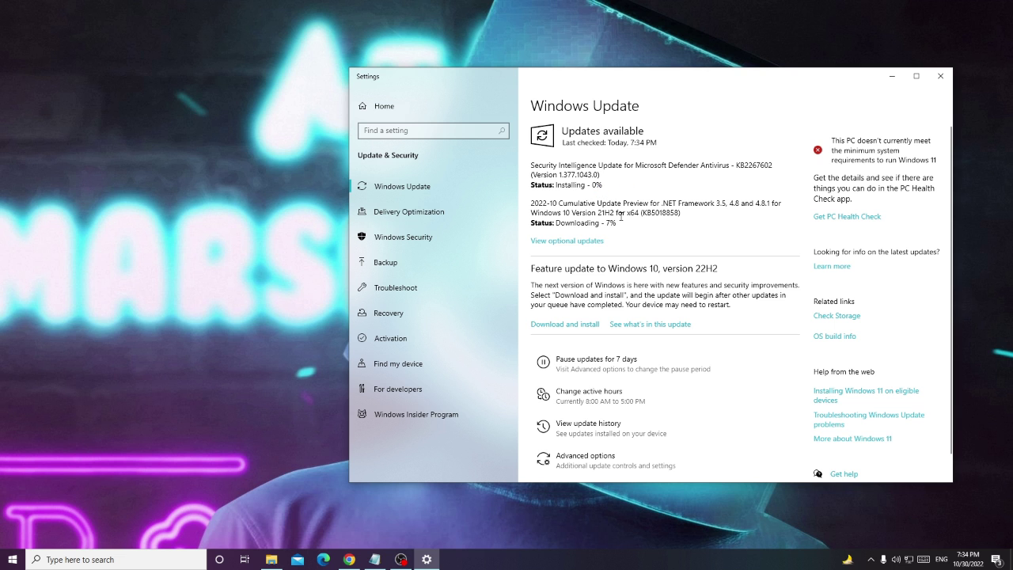
click(892, 77)
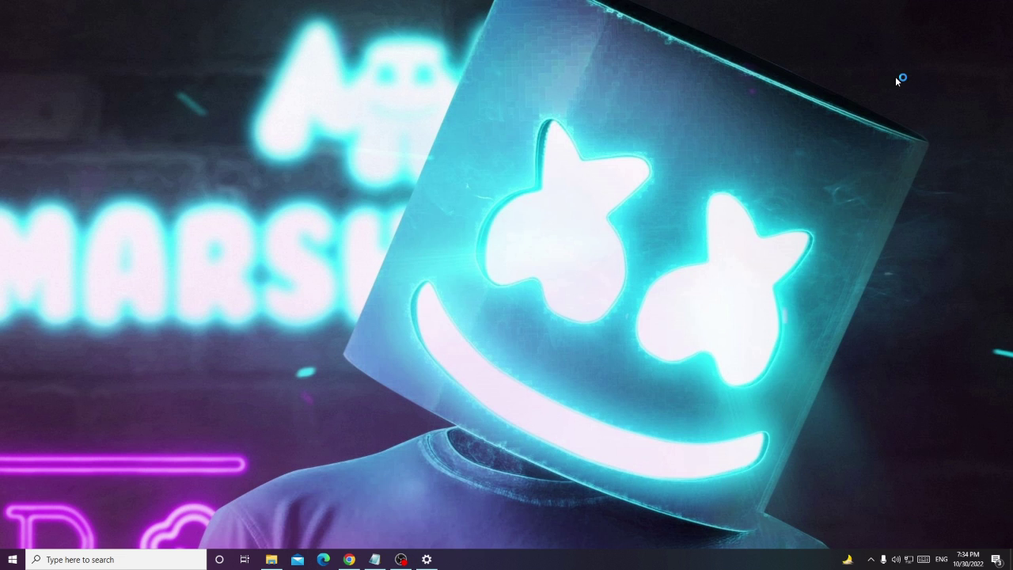
Step: Open Device Manager and start a driver update for the AMD Radeon(TM) Graphics display adapter
right_click(12, 561)
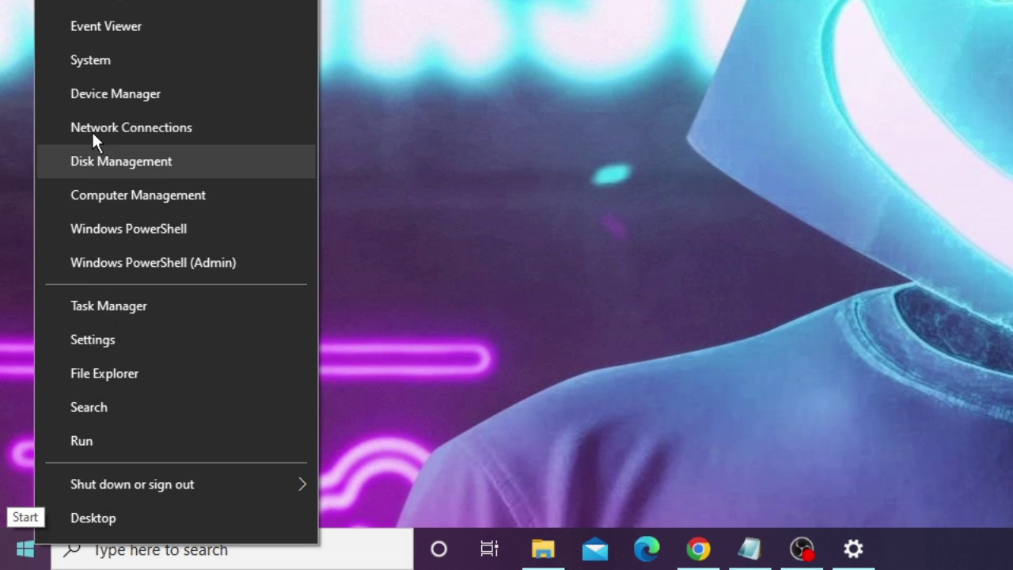
click(151, 93)
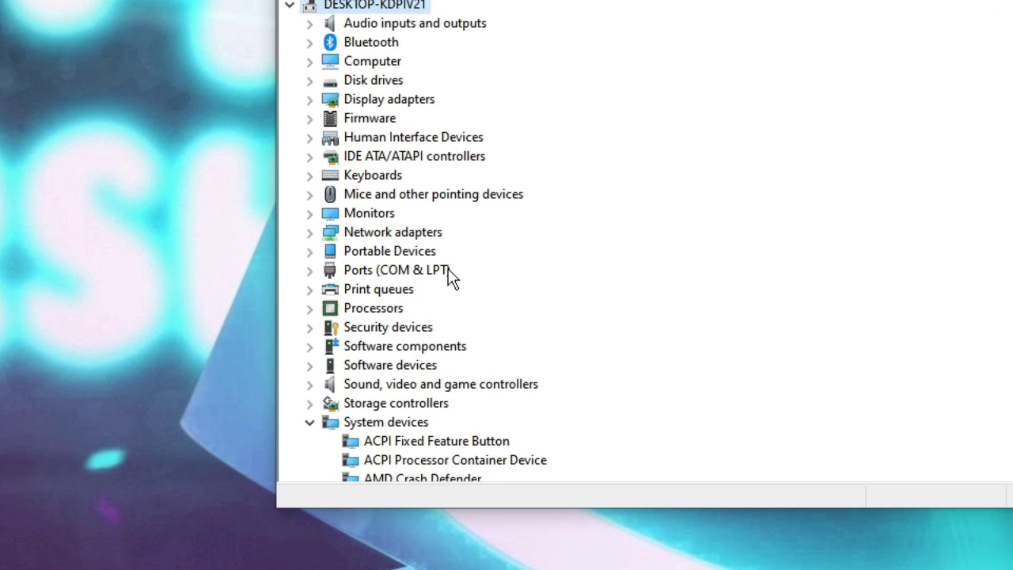
click(392, 103)
double_click(391, 102)
click(447, 120)
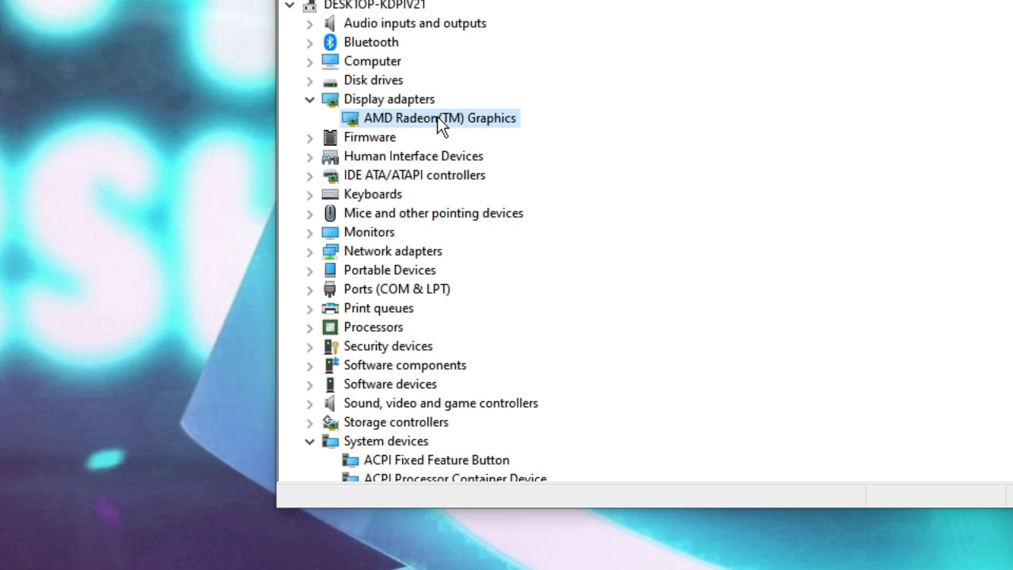
right_click(437, 123)
click(505, 130)
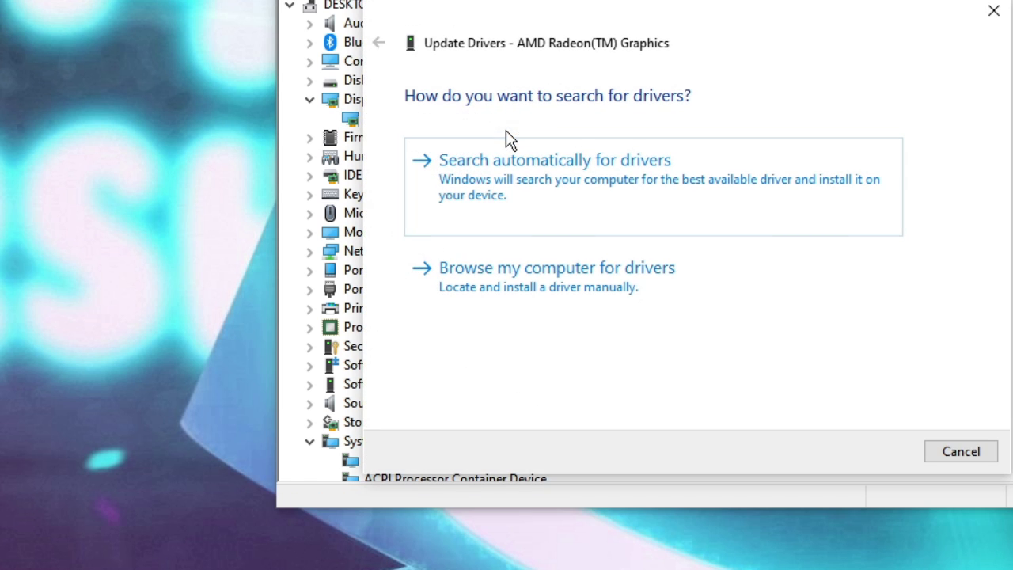